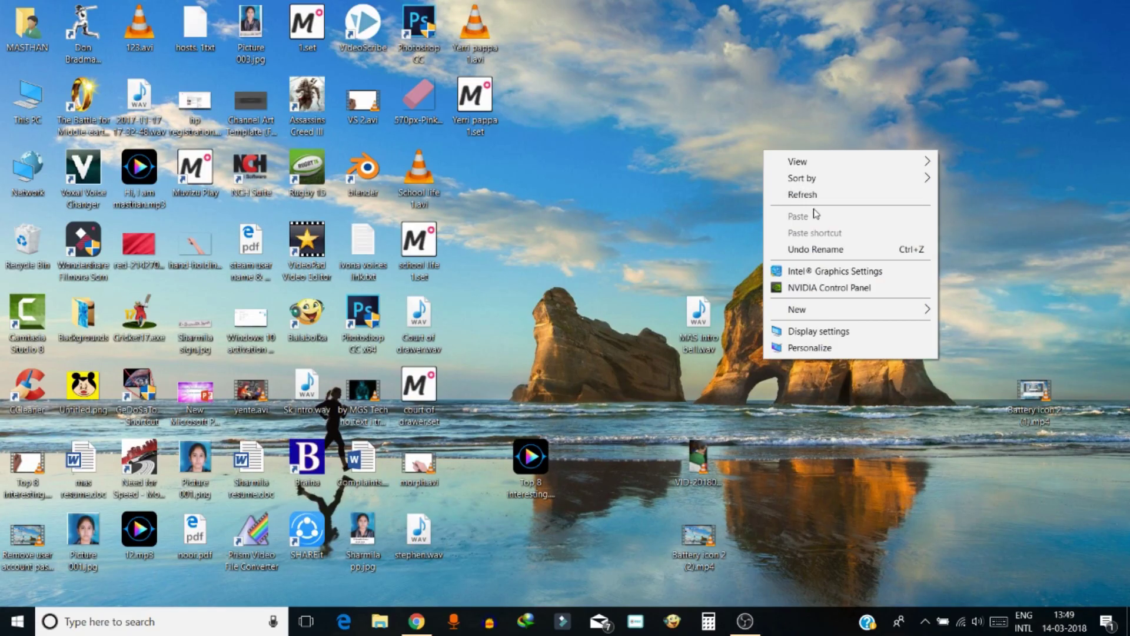
# Step: Refresh the desktop, then load the router address 192.168.1.1 in a new Chrome tab
pyautogui.click(811, 197)
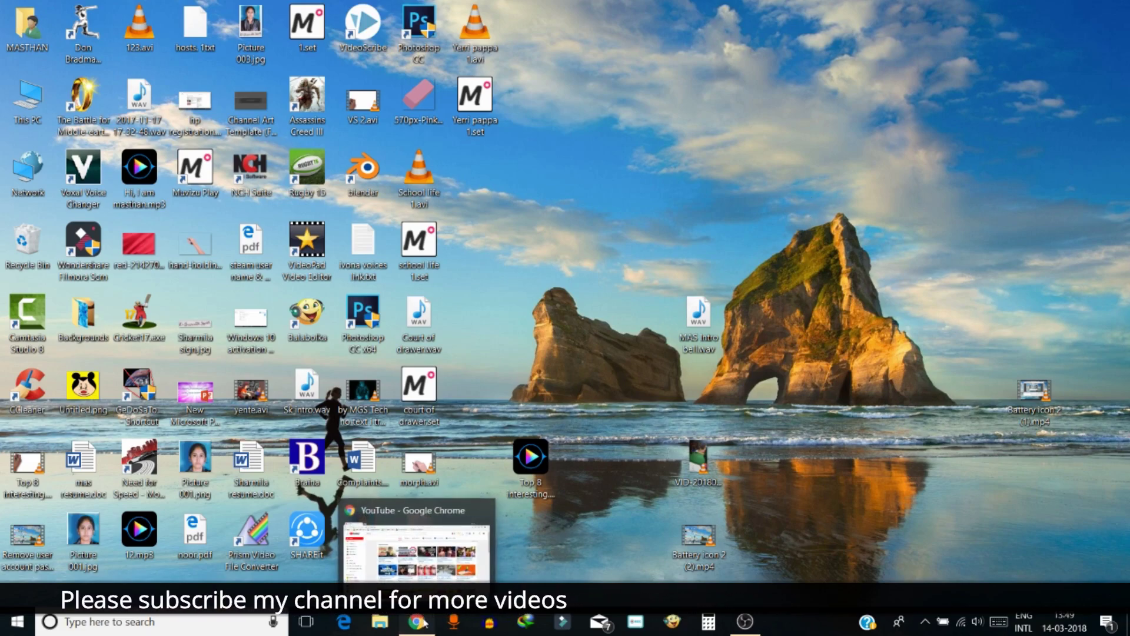
pyautogui.click(424, 622)
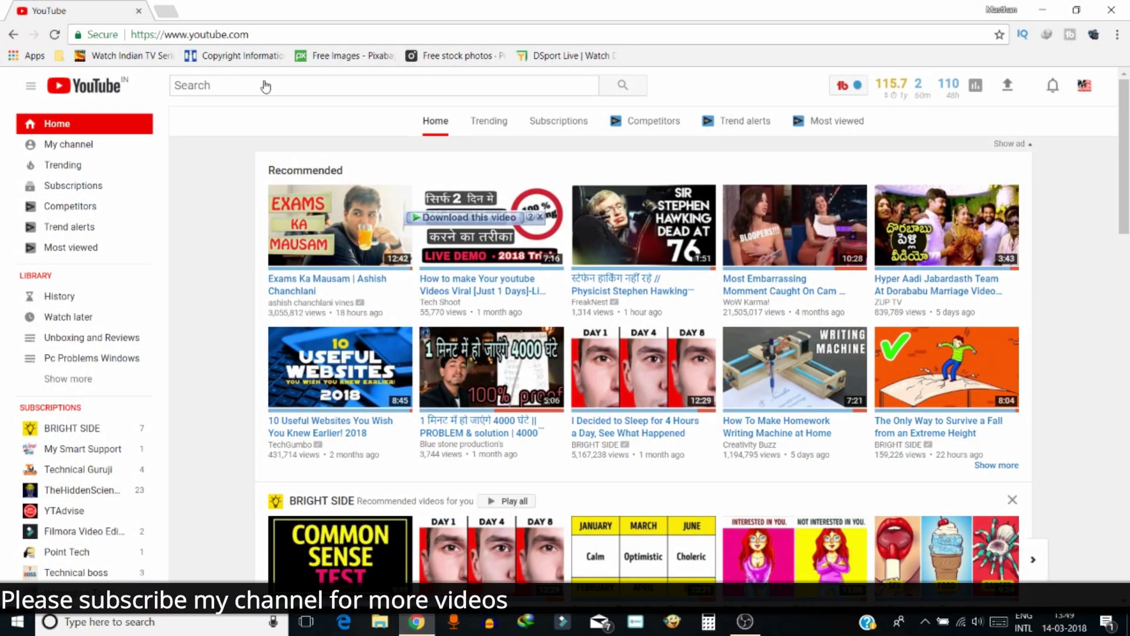
pyautogui.click(159, 13)
pyautogui.click(138, 11)
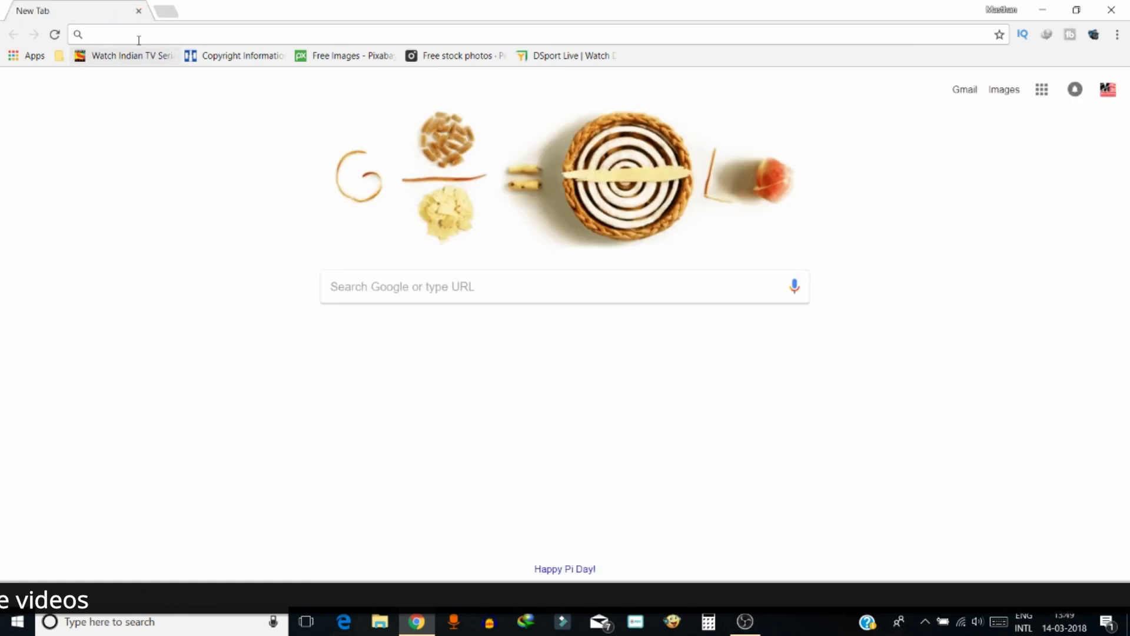
pyautogui.write('1')
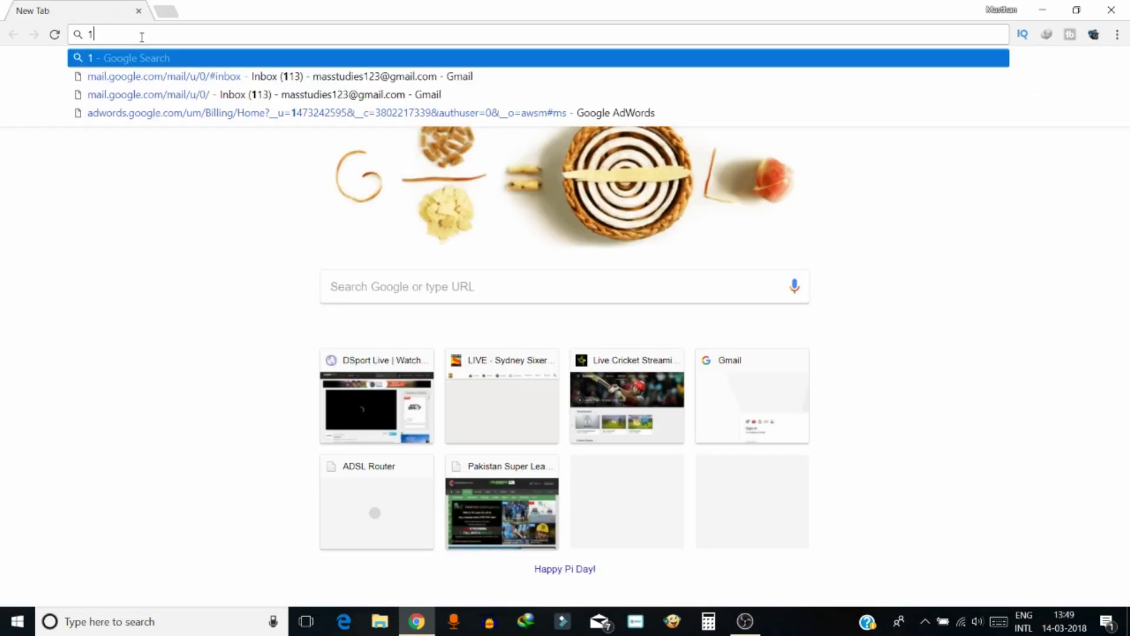
pyautogui.write('9')
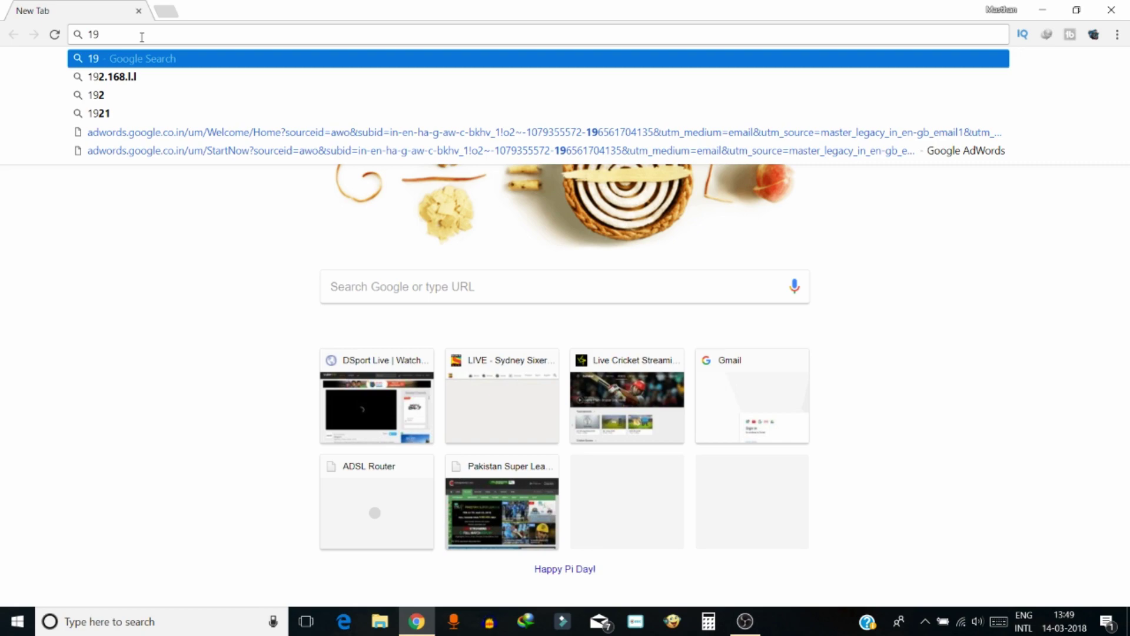
pyautogui.write('2.168.')
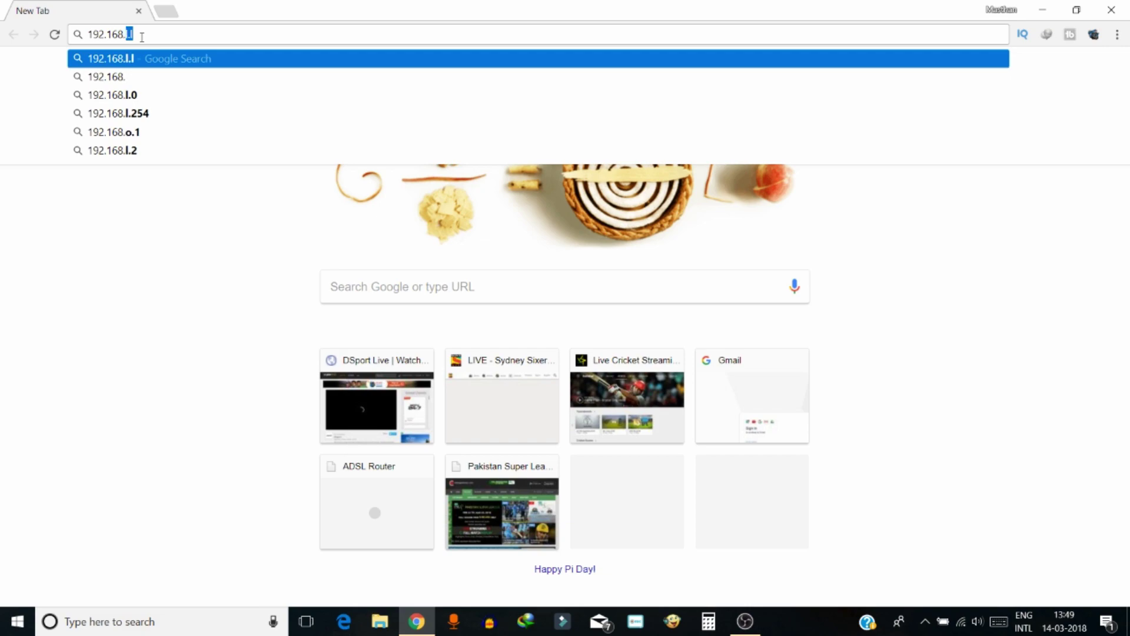
pyautogui.write('1.1')
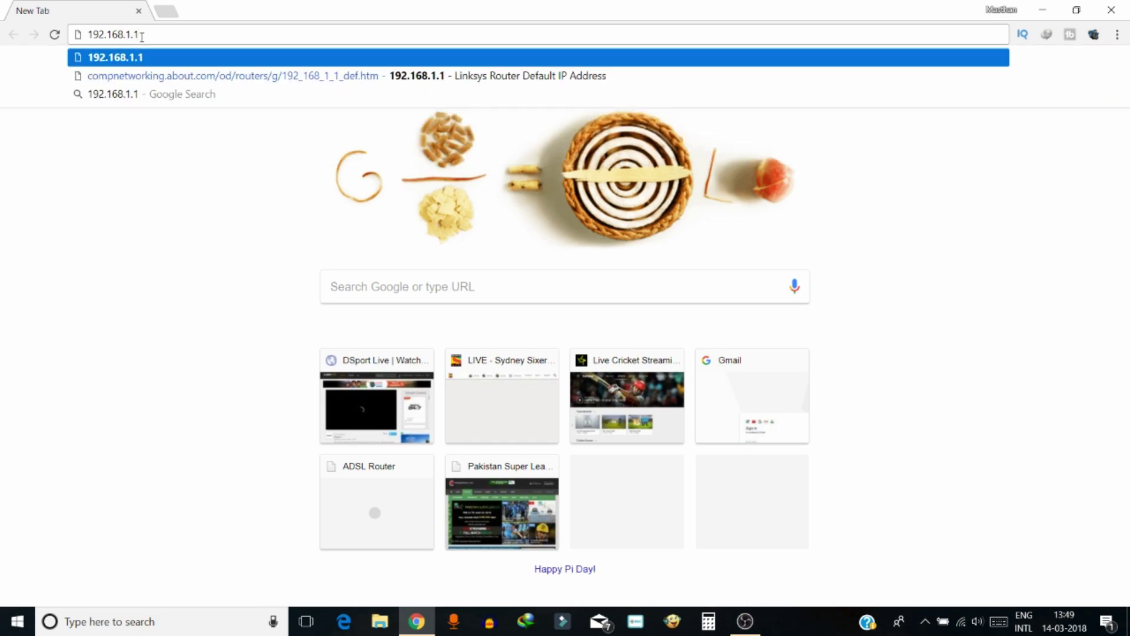
pyautogui.press('Return')
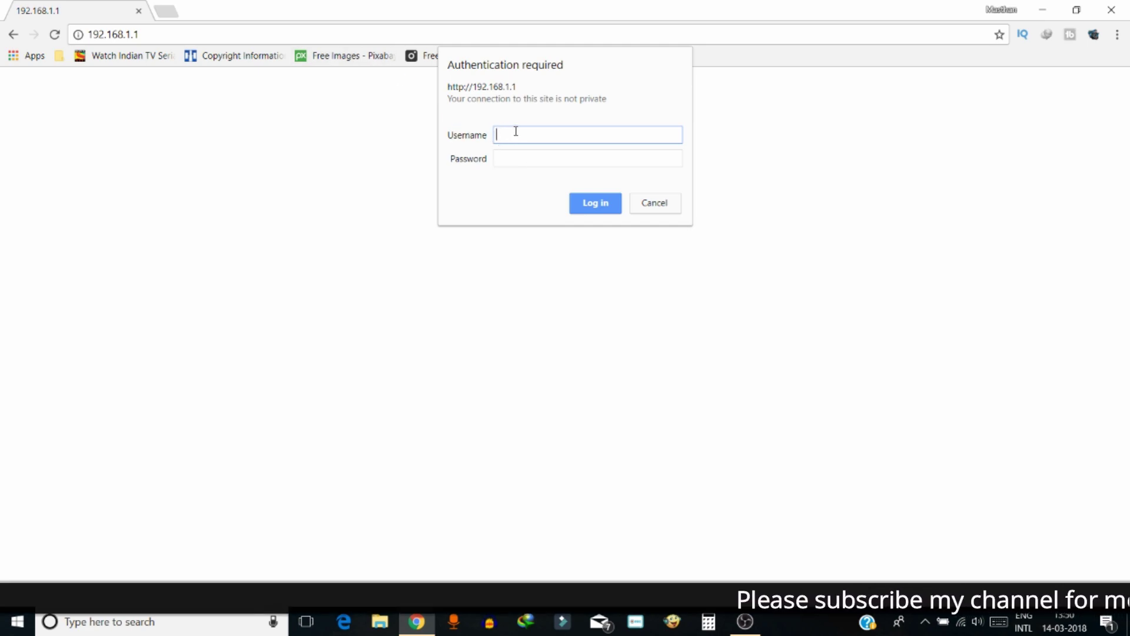
# Step: Enter user name admin and the router password in the login prompt
pyautogui.write('adm')
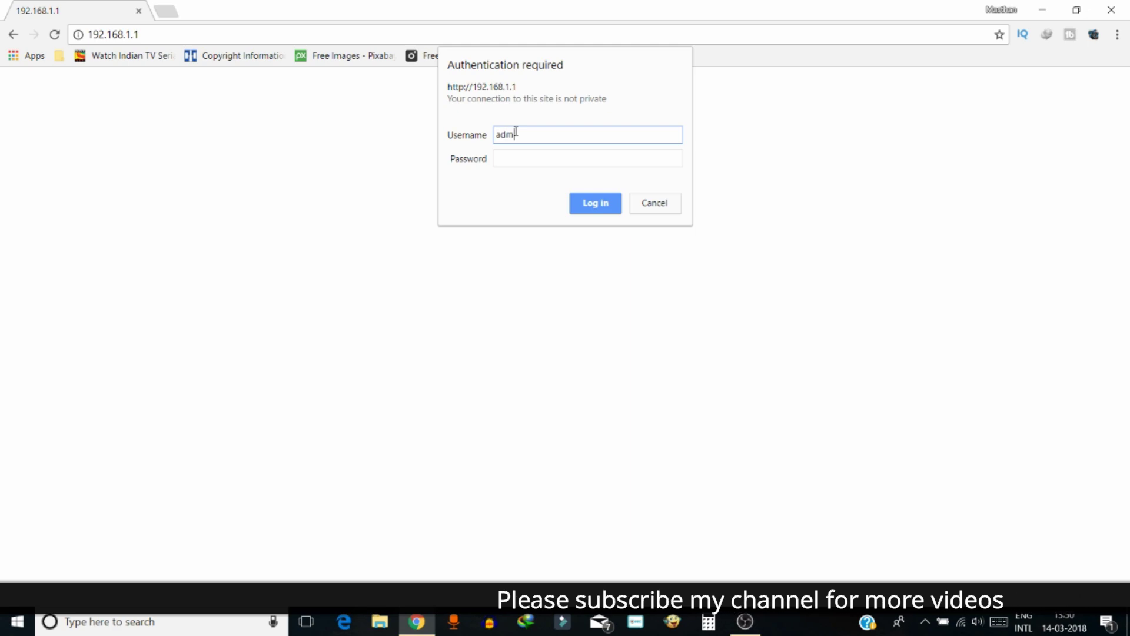
pyautogui.write('in')
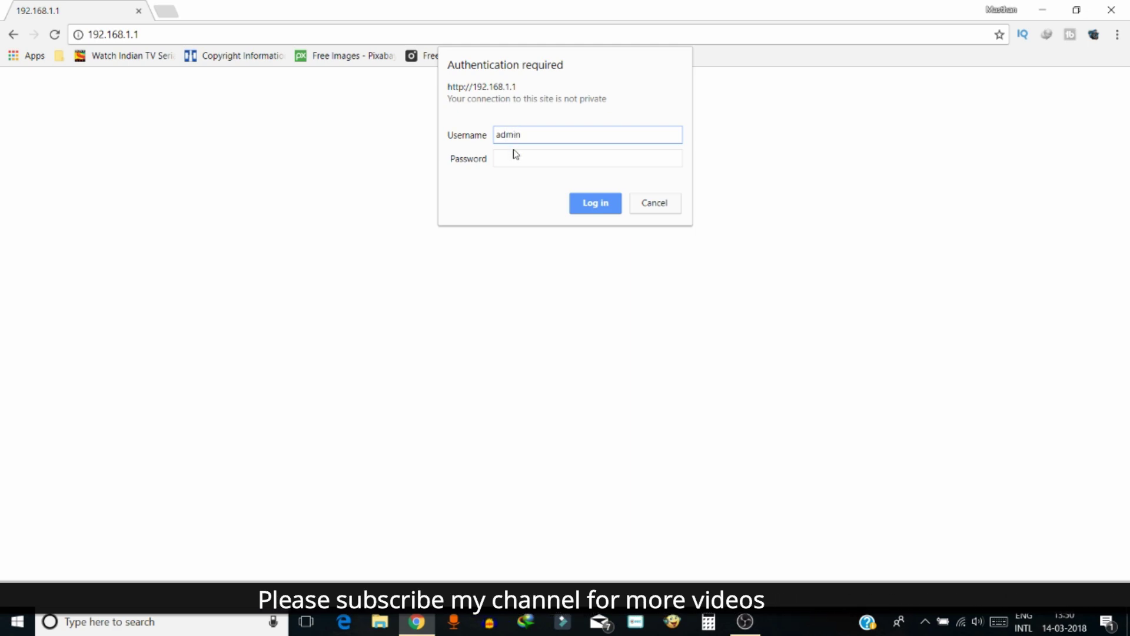
pyautogui.click(519, 157)
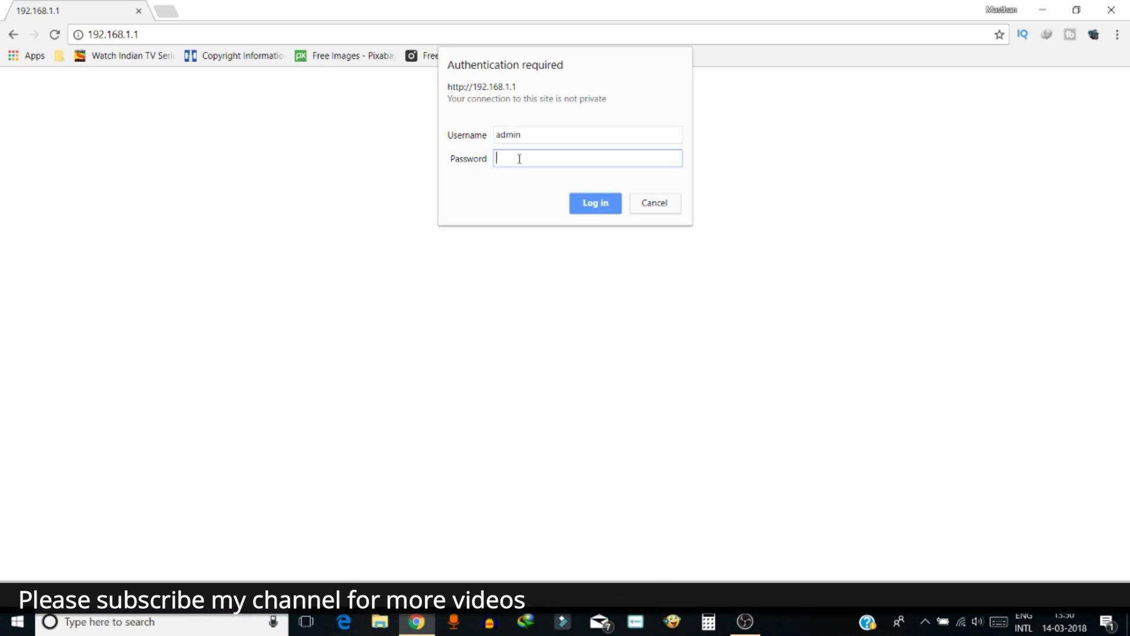
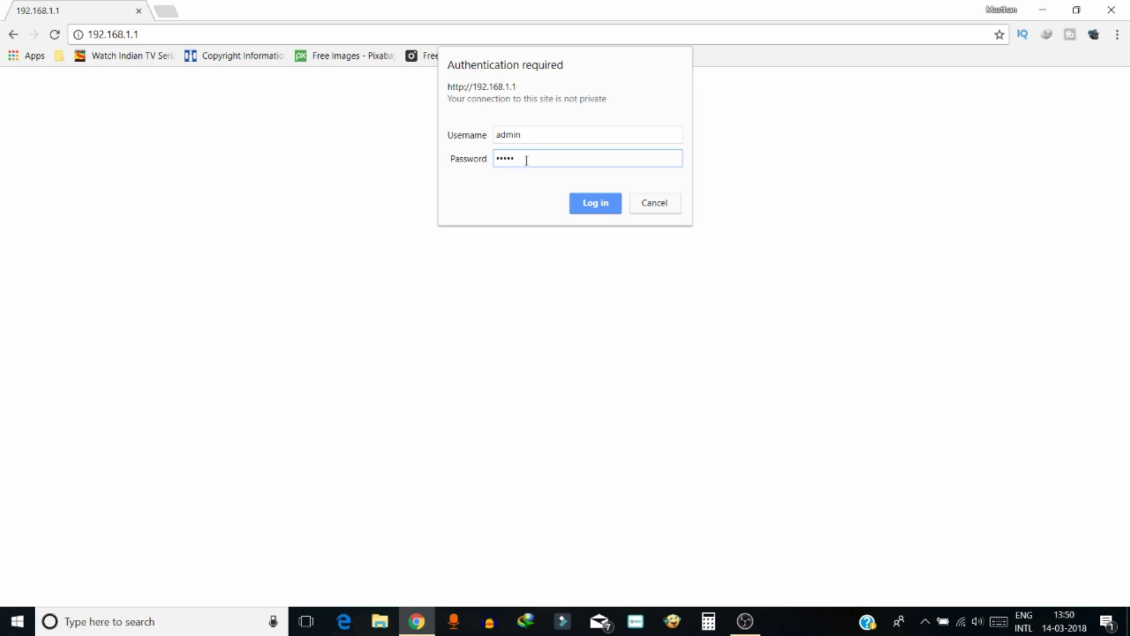
# Step: Log in and go to Setup > Wireless Setup > Wireless Security
pyautogui.click(594, 206)
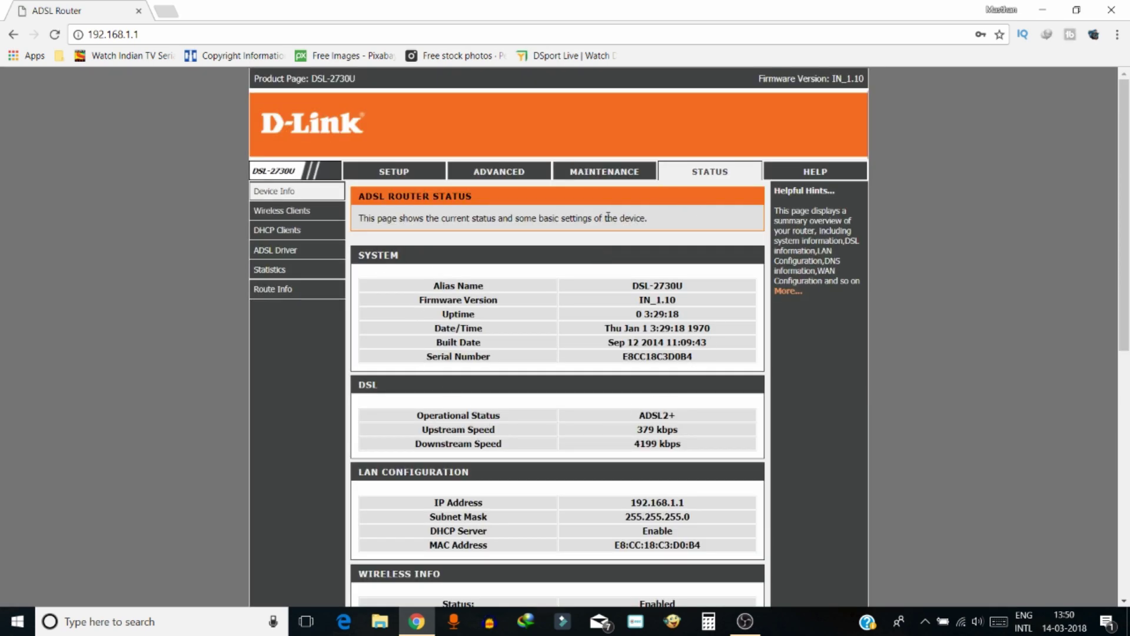
pyautogui.click(405, 174)
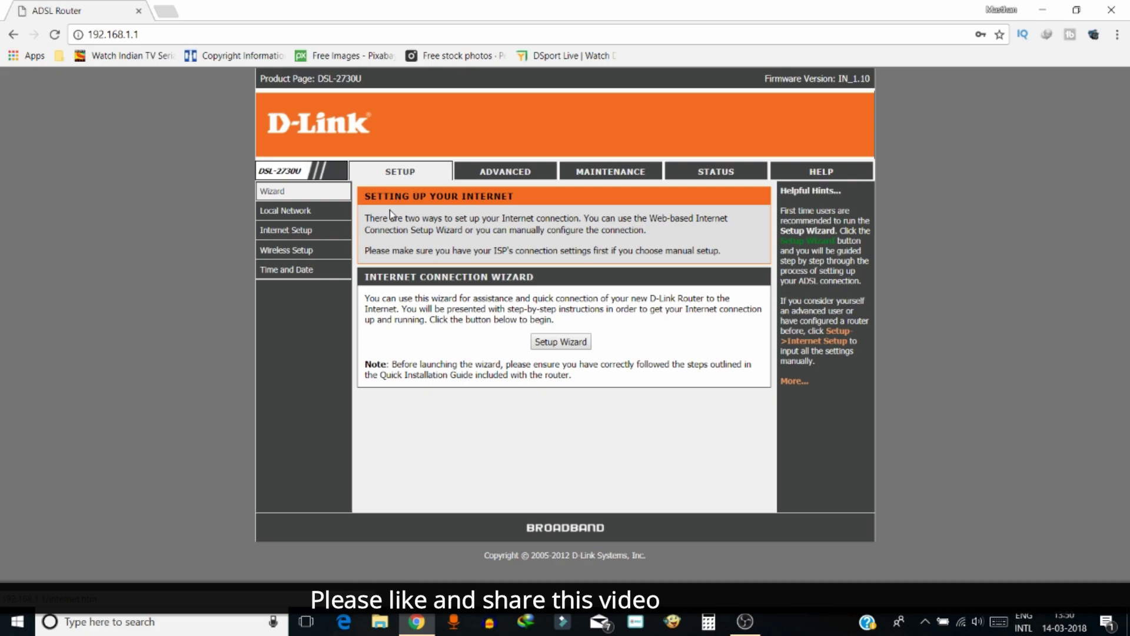
pyautogui.moveTo(286, 250)
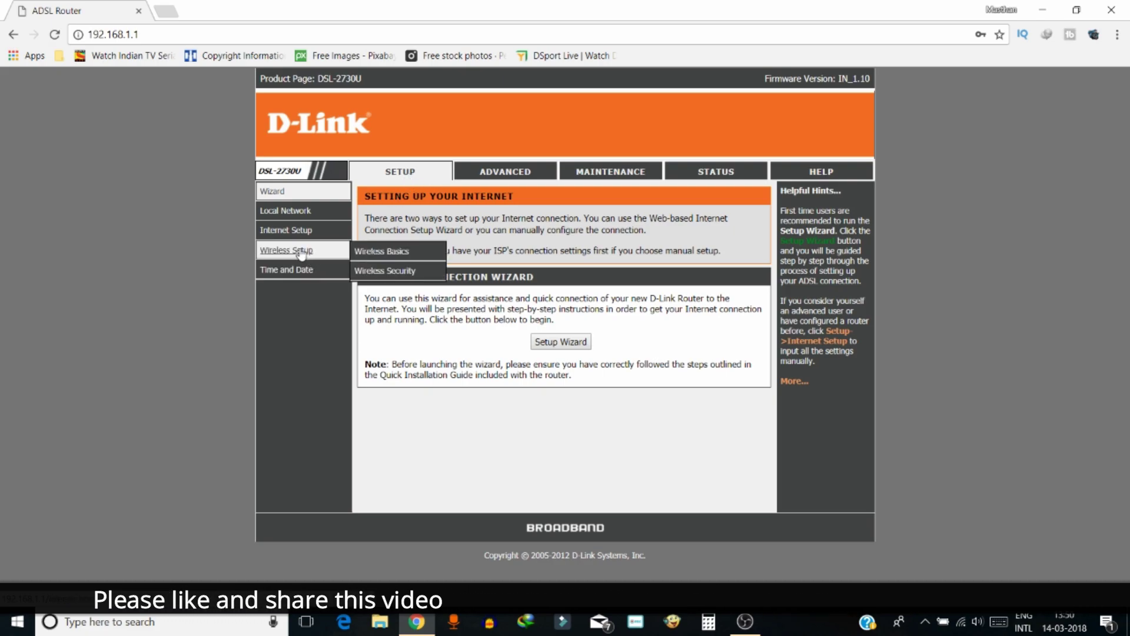
pyautogui.click(386, 271)
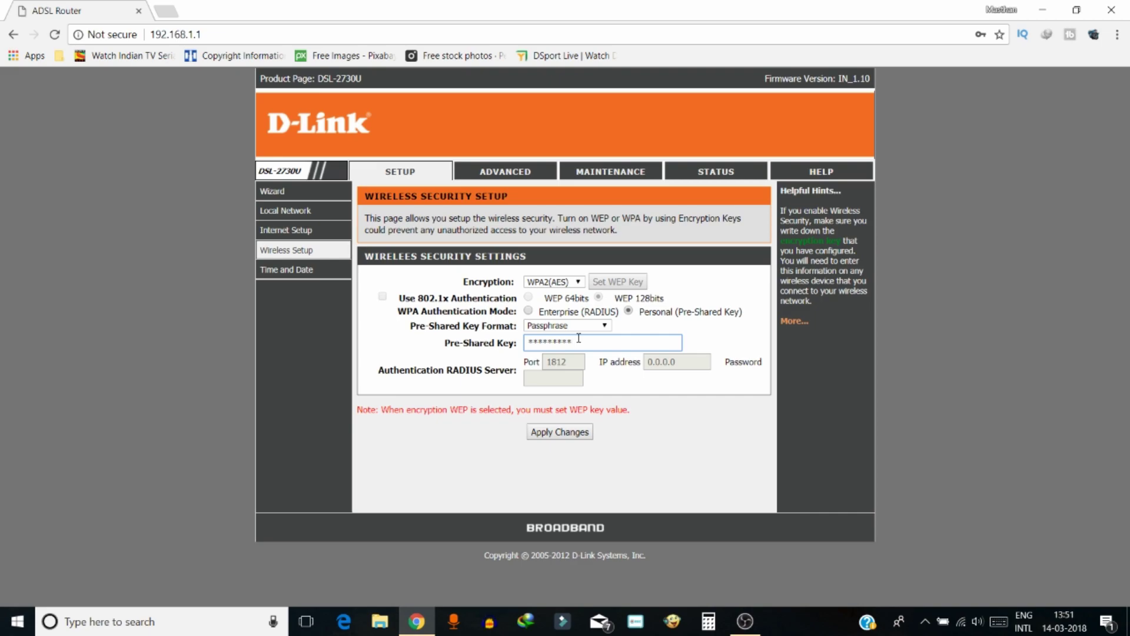
# Step: Replace the old WPA2 pre-shared key with the new passphrase from autocomplete
pyautogui.moveTo(539, 341); pyautogui.dragTo(510, 341)
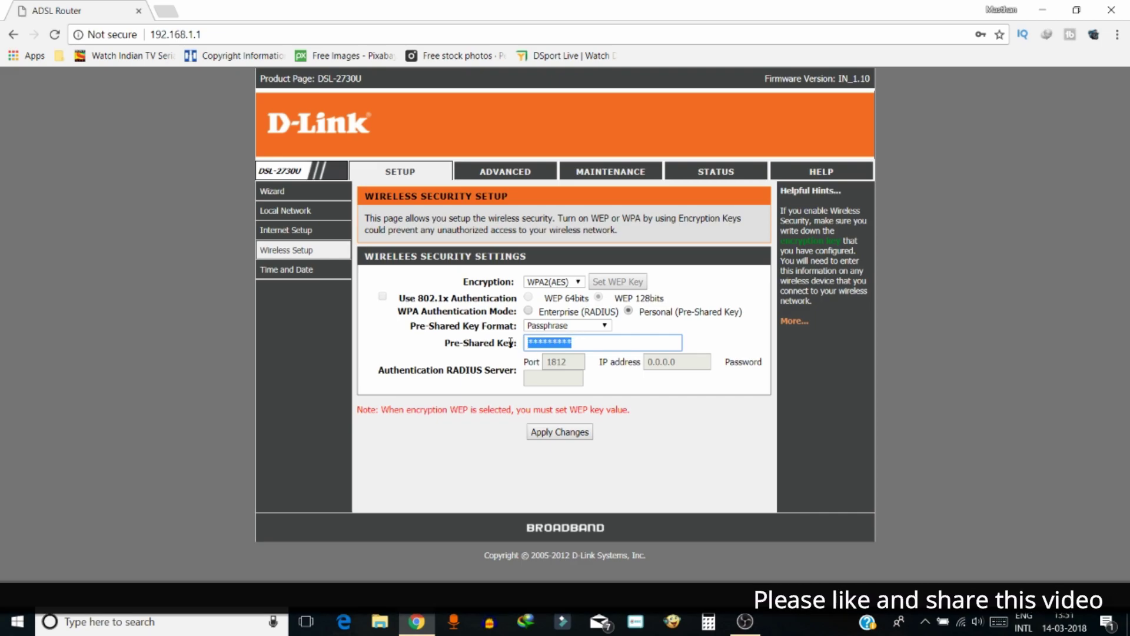
pyautogui.press('BackSpace')
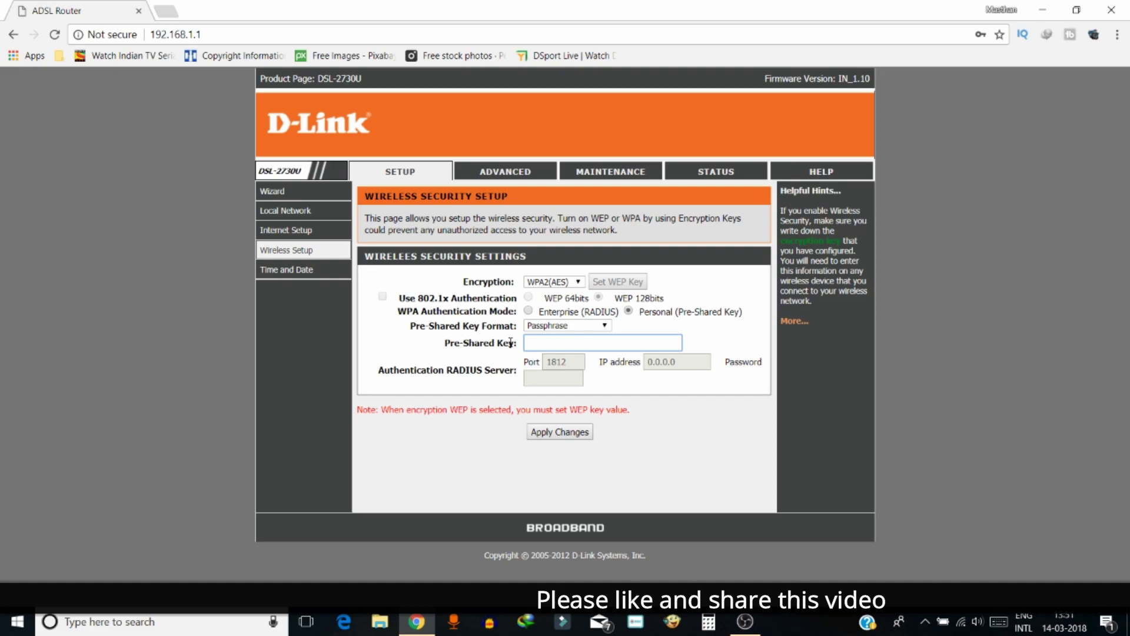
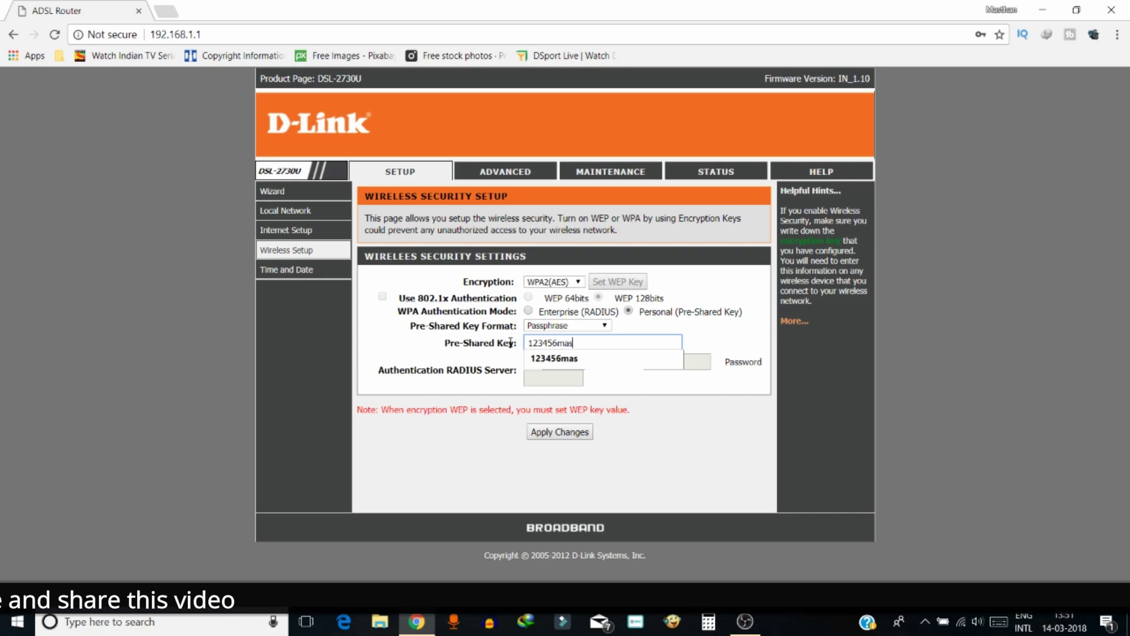
pyautogui.click(561, 365)
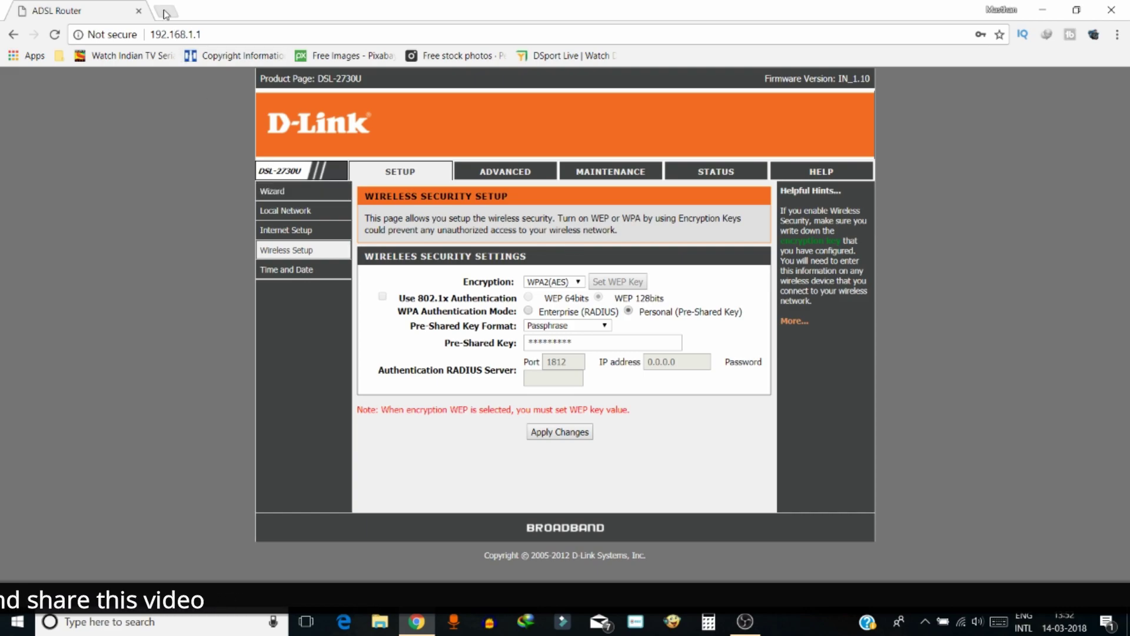
# Step: Minimize Chrome and refresh the Windows desktop
pyautogui.click(1050, 9)
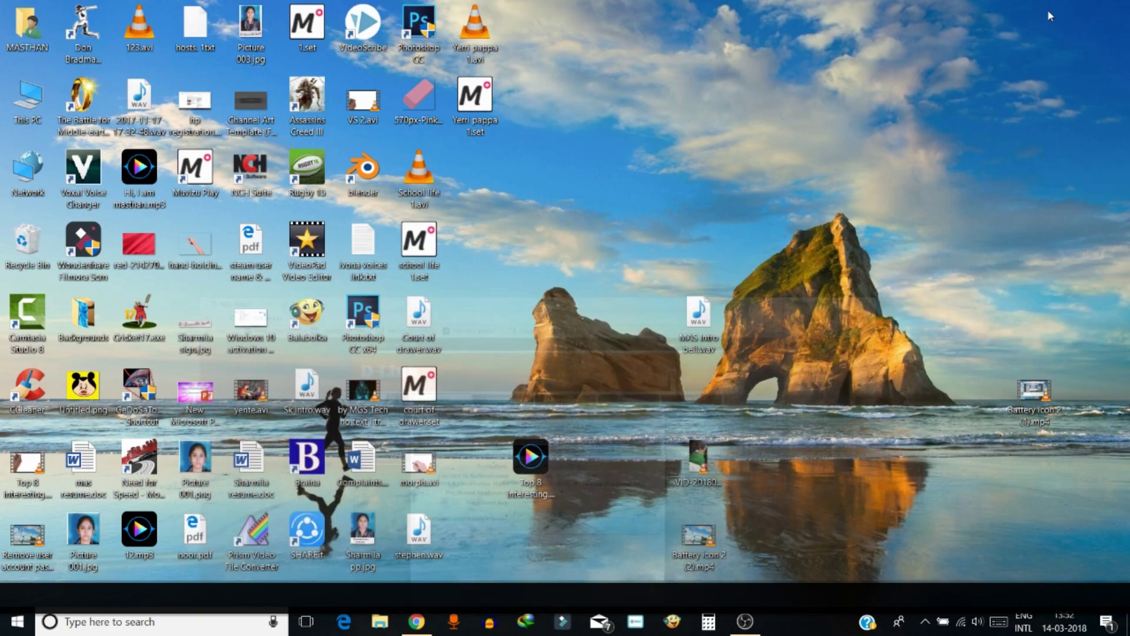
pyautogui.rightClick(843, 160)
pyautogui.click(882, 206)
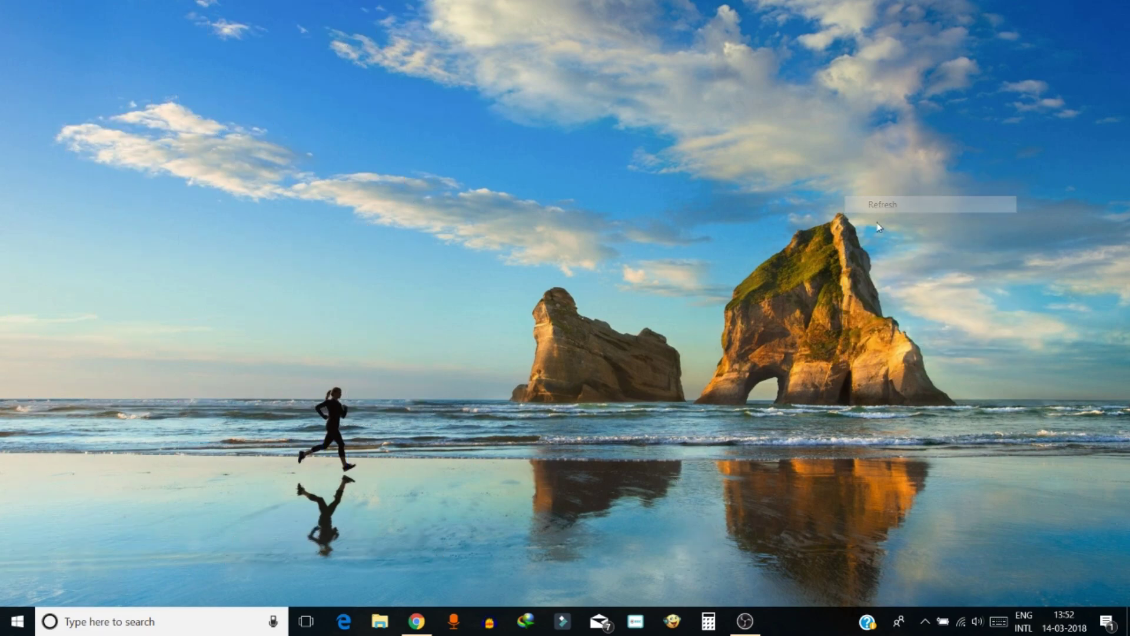